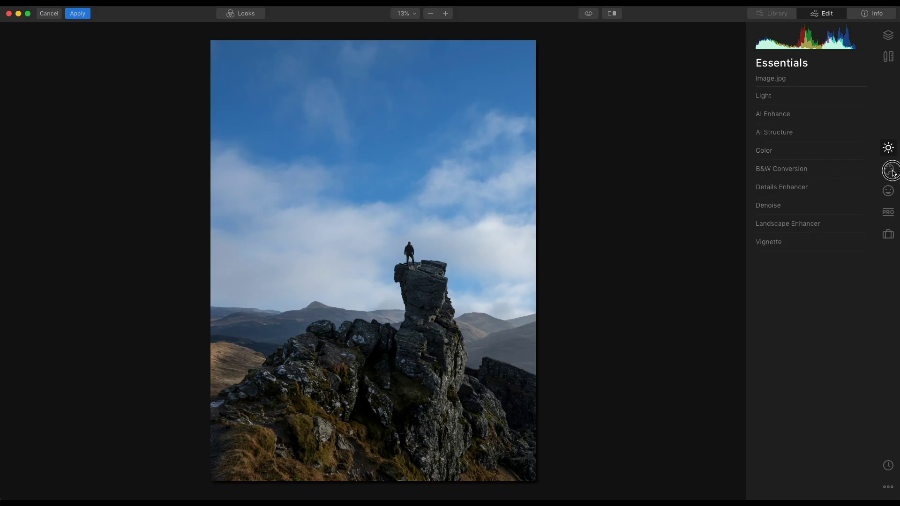
- Swap the sky for the Blue Sky 3 preset in AI Sky Replacement, with Horizon Position -100
click(890, 172)
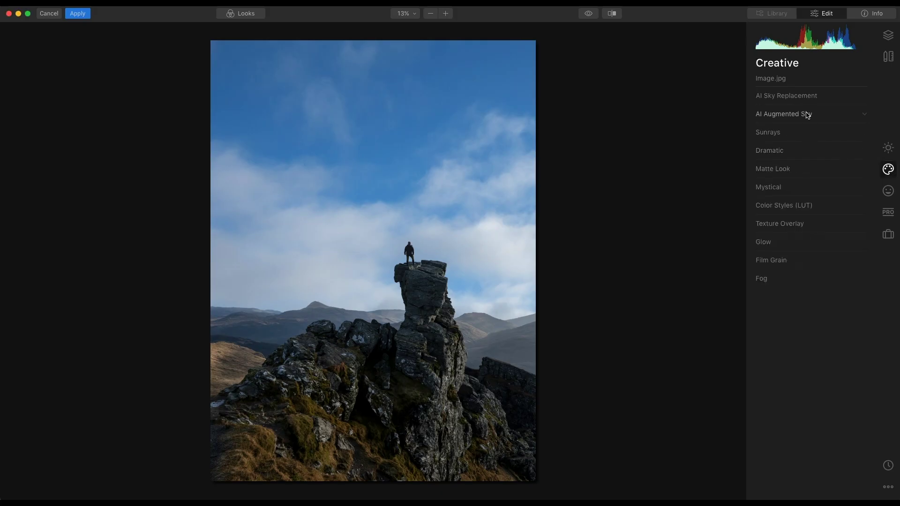
click(803, 96)
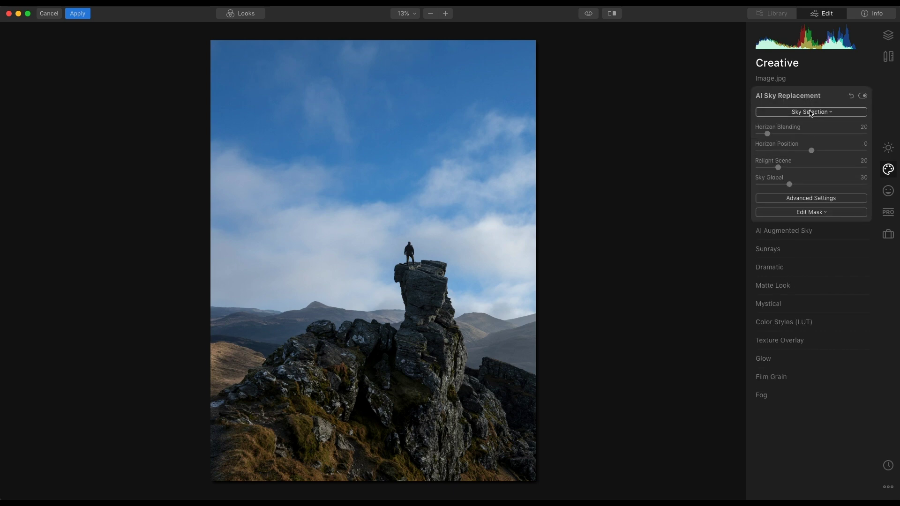
click(811, 112)
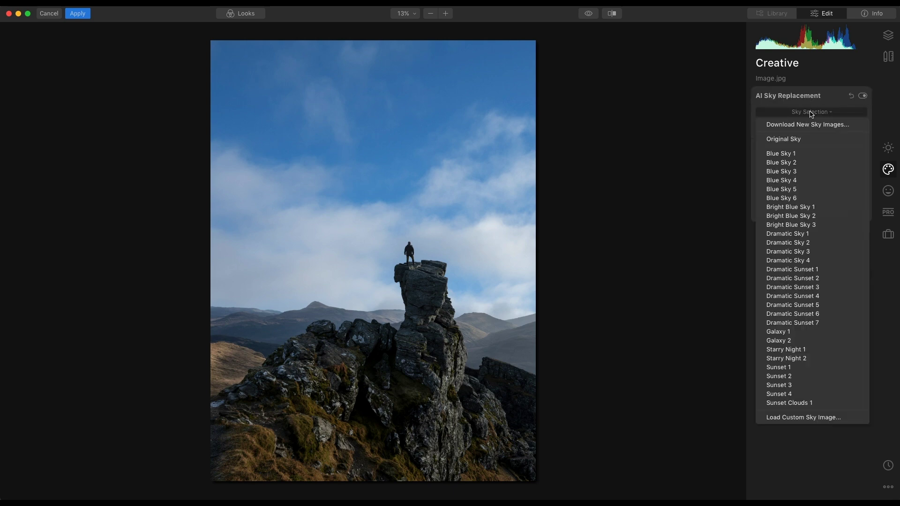
click(797, 172)
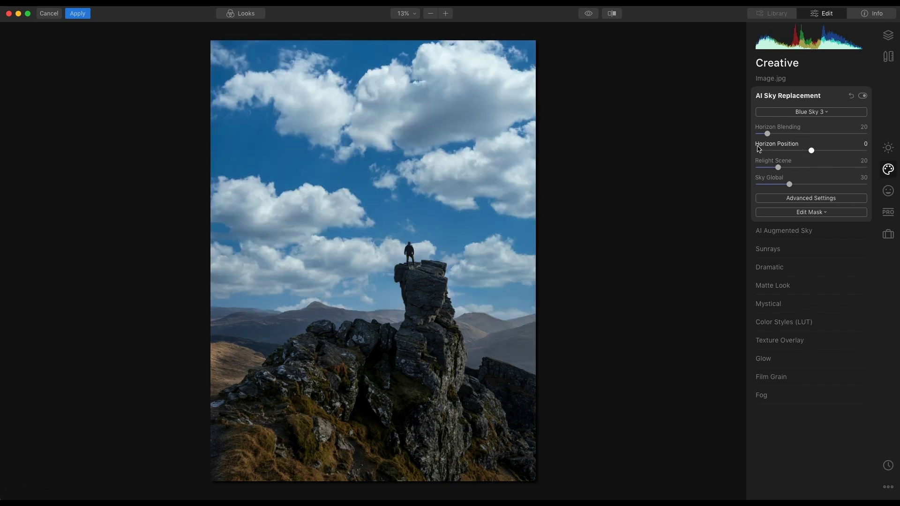
drag(812, 152, 755, 157)
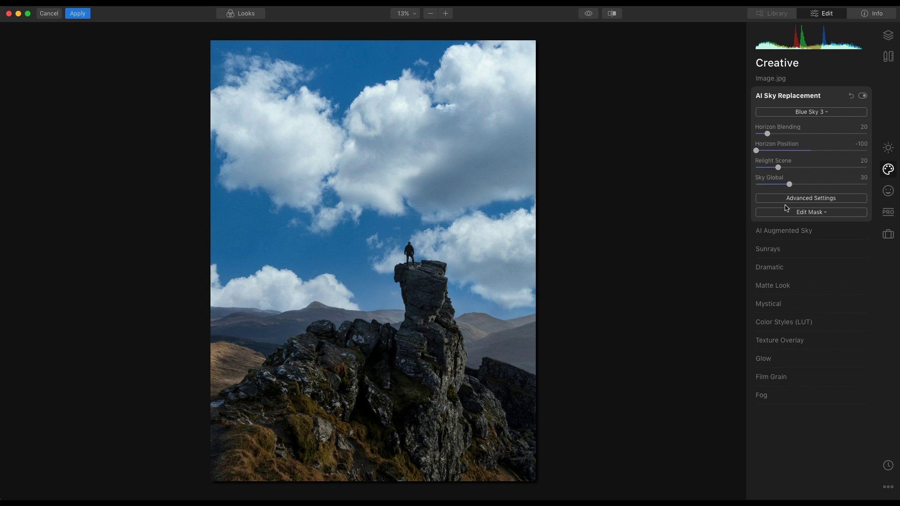
click(797, 95)
- Load whale 1.png as a custom AI Augmented Sky object
click(789, 117)
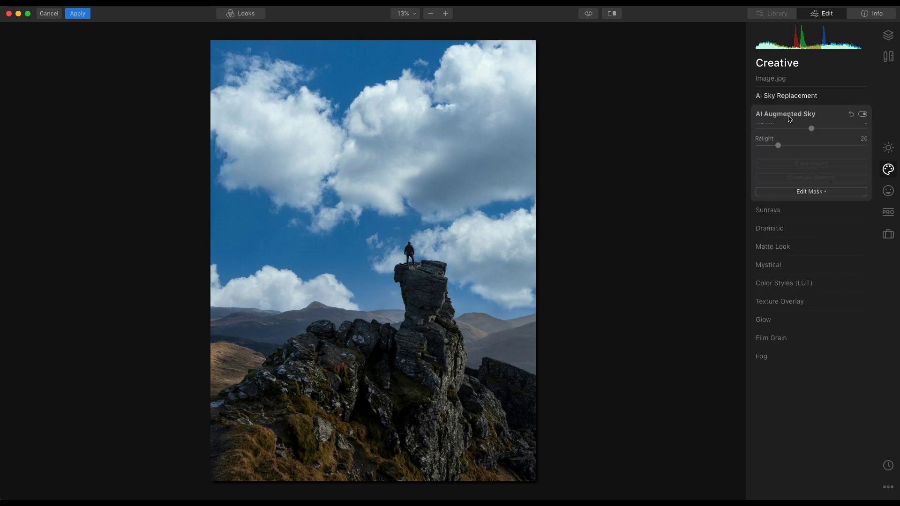
click(818, 130)
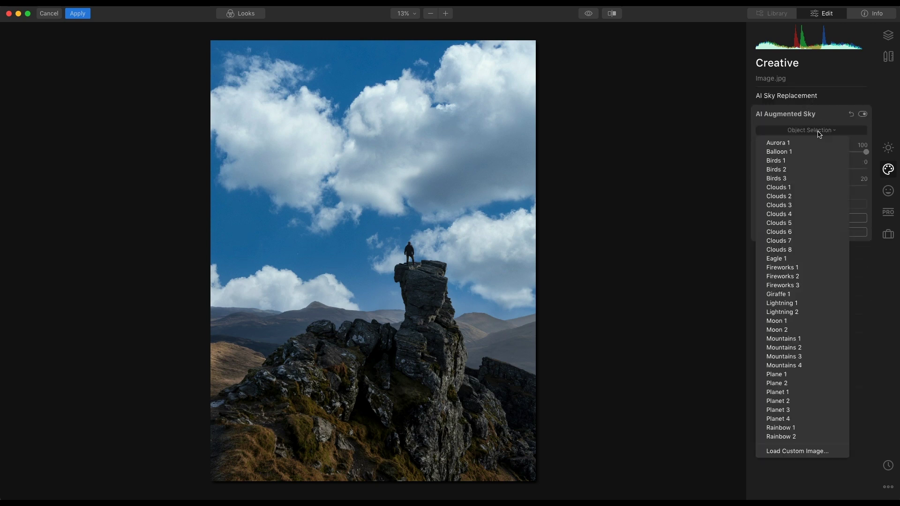
click(803, 452)
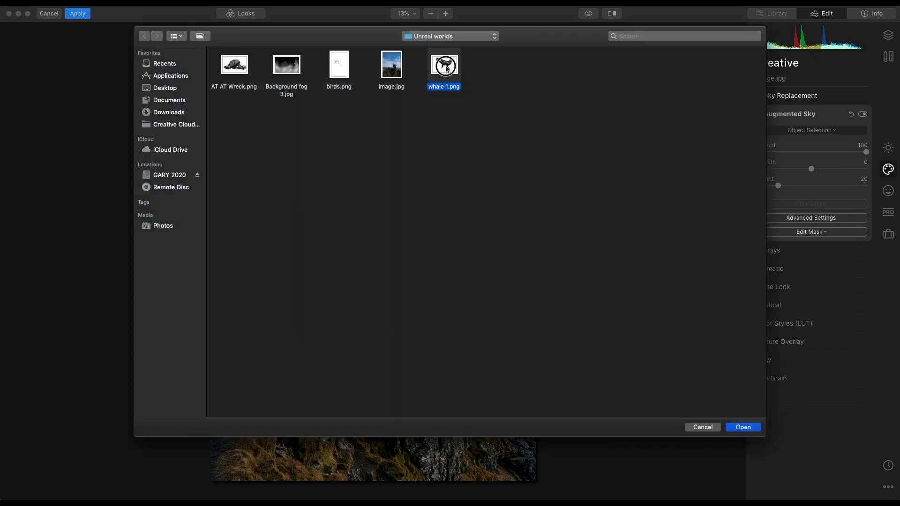
click(735, 428)
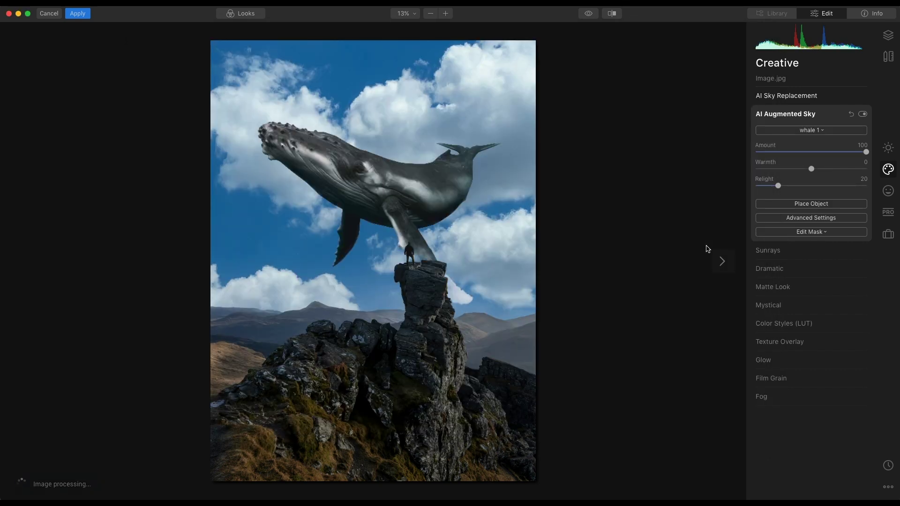
- Resize and move the whale above the climber, then fade it to Amount 91
click(828, 206)
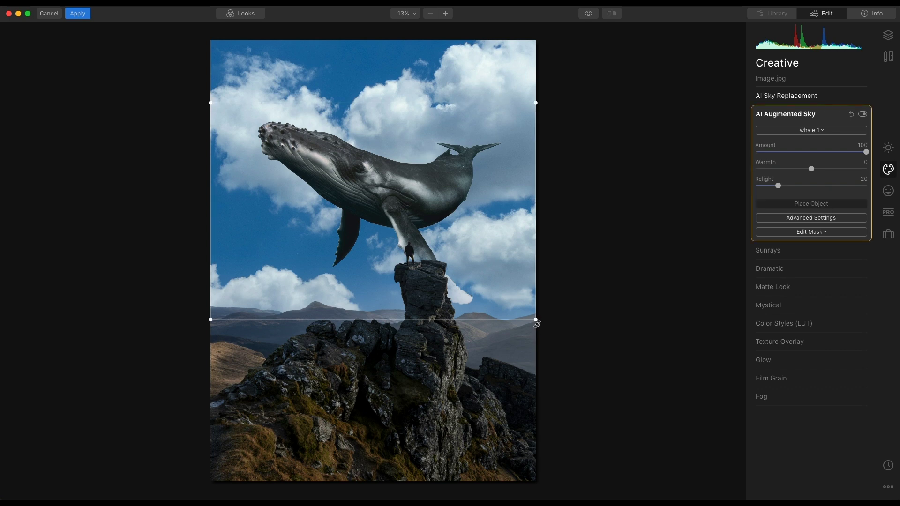
drag(536, 320, 494, 292)
drag(378, 177, 416, 174)
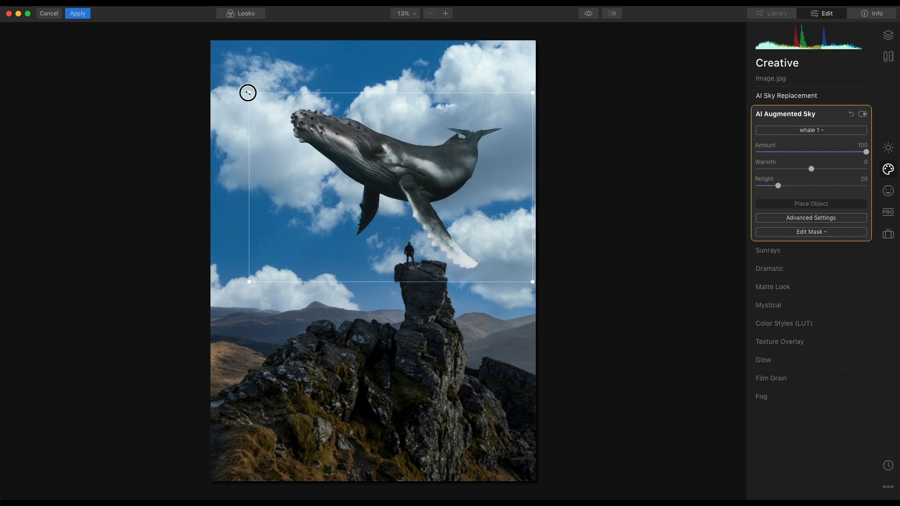
drag(248, 92, 240, 88)
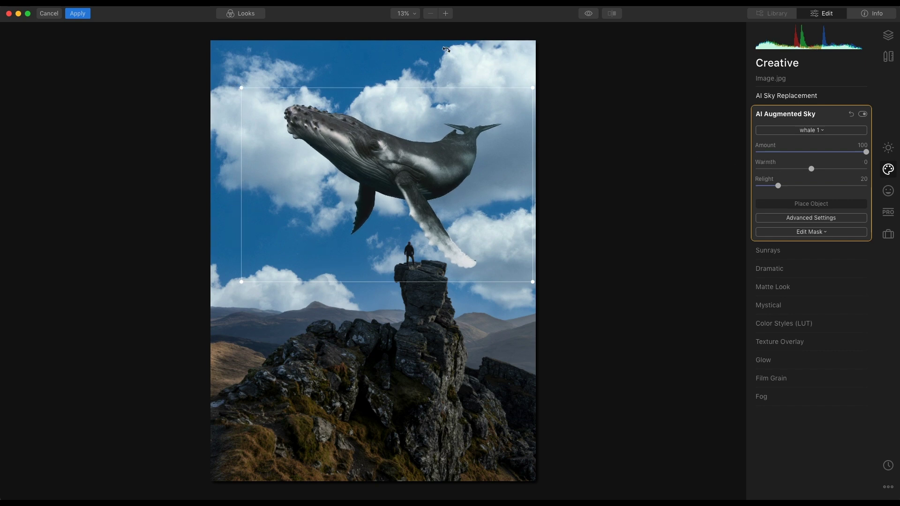
click(816, 205)
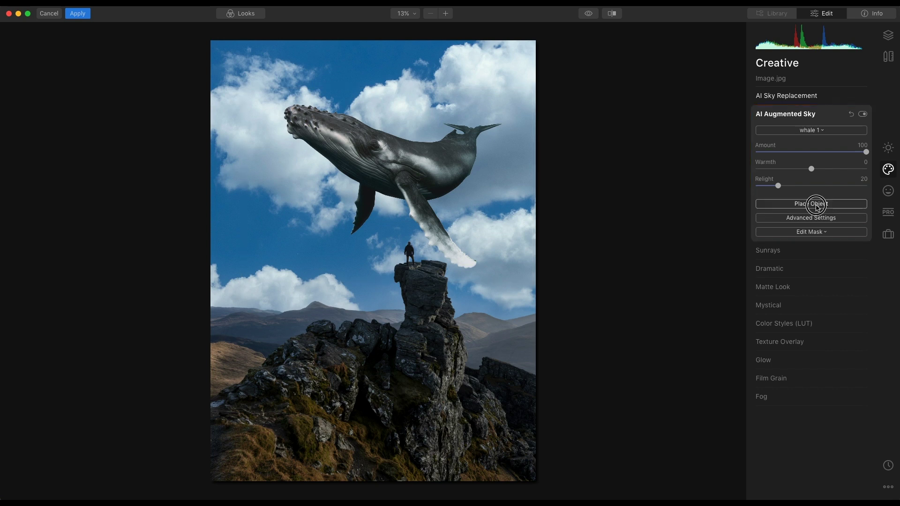
drag(866, 151, 857, 152)
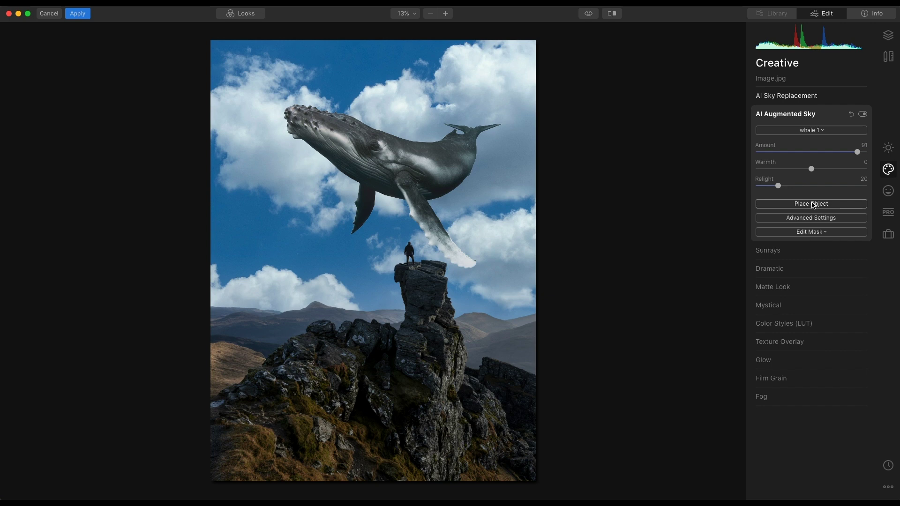
- Create a Stamped Layer above Image.jpg and reopen its AI Augmented Sky settings
click(811, 217)
click(823, 115)
click(888, 35)
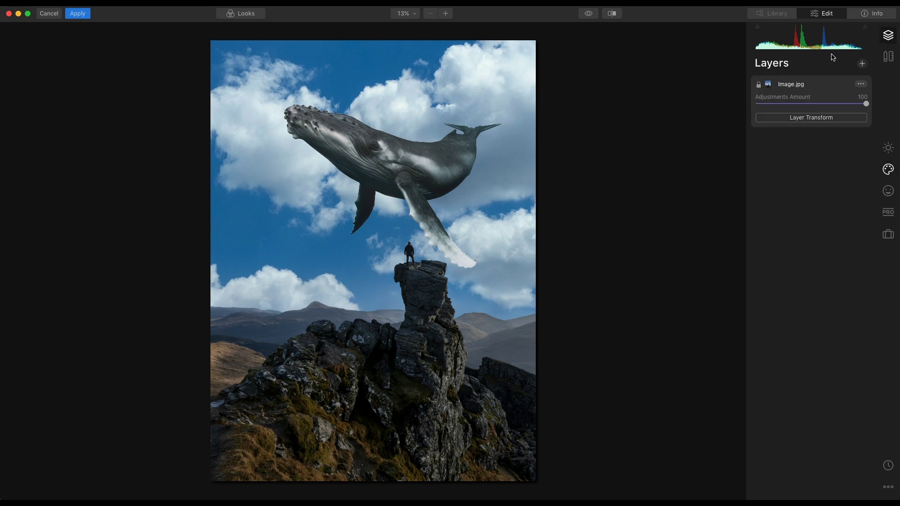
click(862, 63)
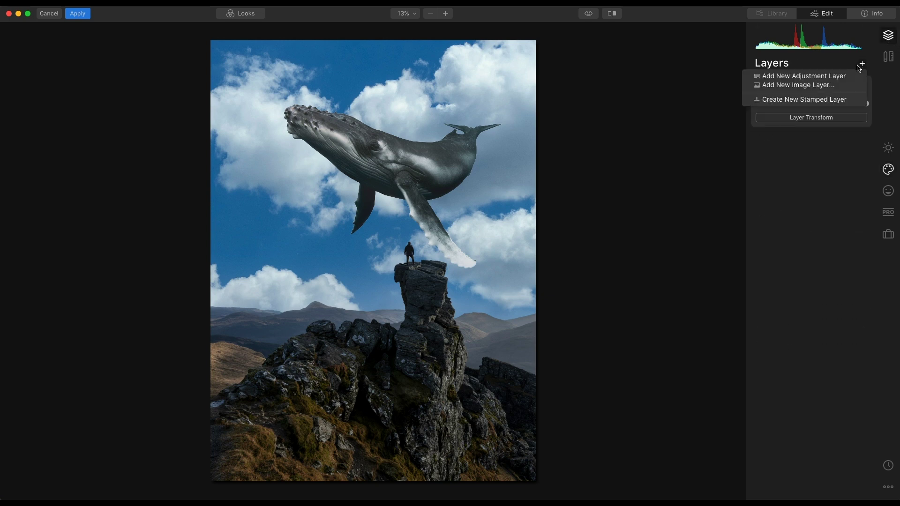
click(809, 104)
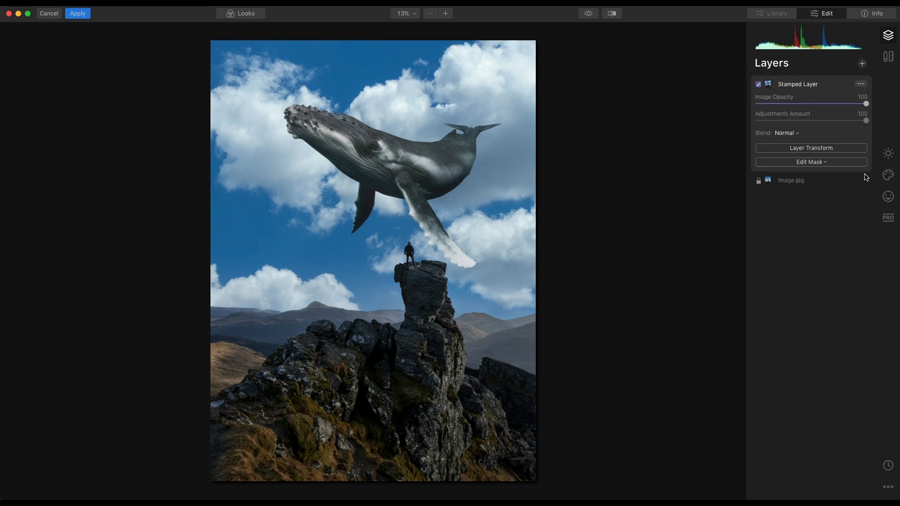
click(889, 177)
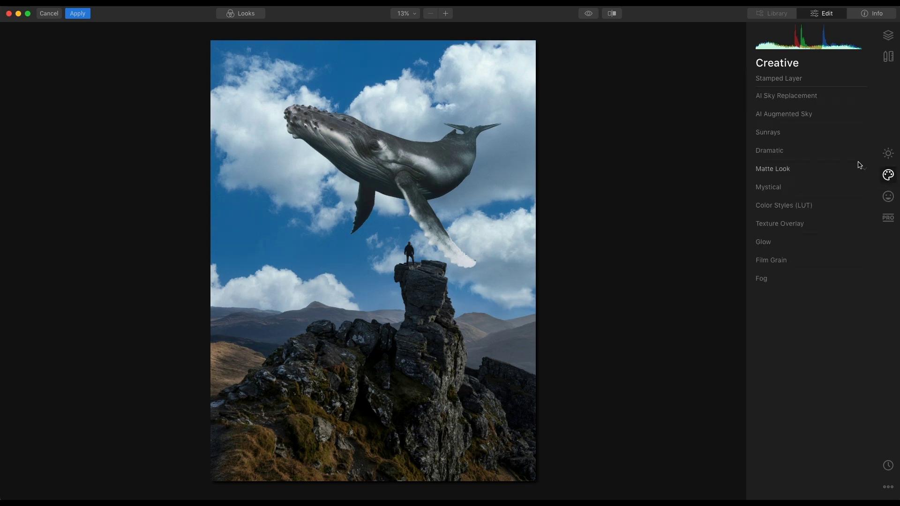
click(792, 116)
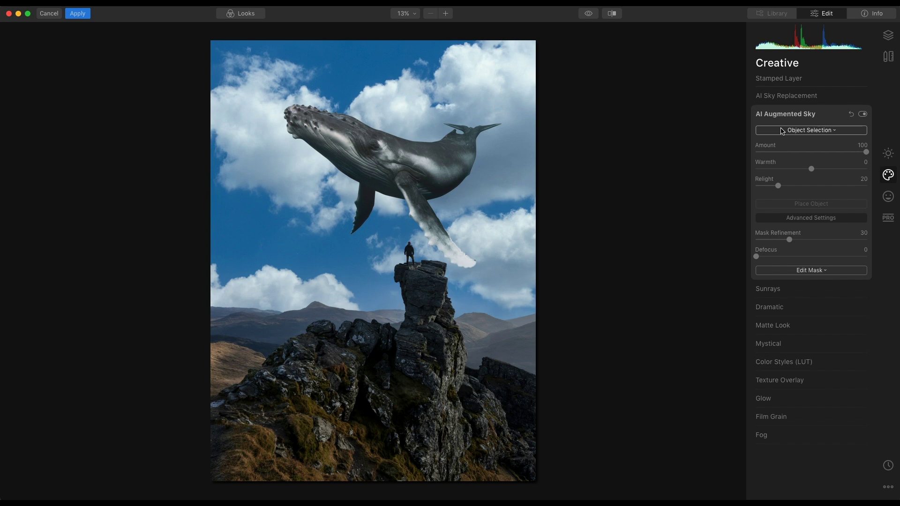
- Load birds.png as a second custom sky object
click(807, 131)
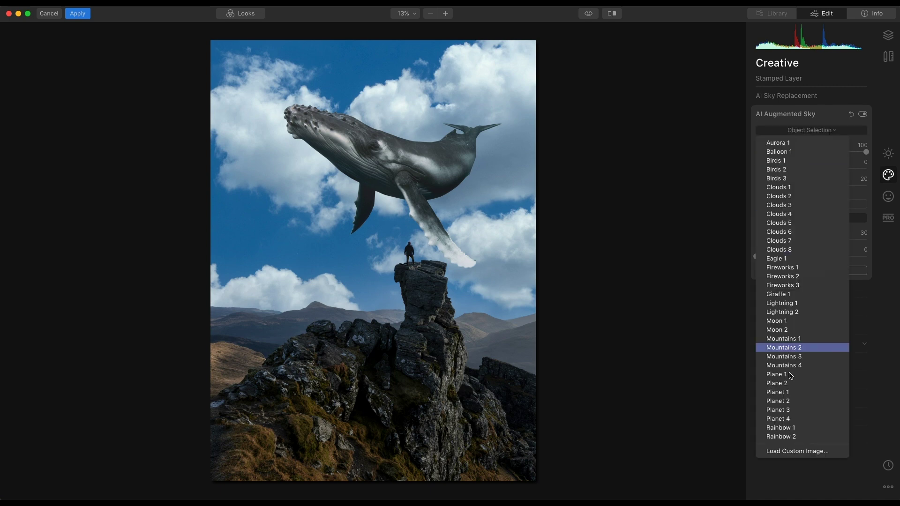
click(804, 452)
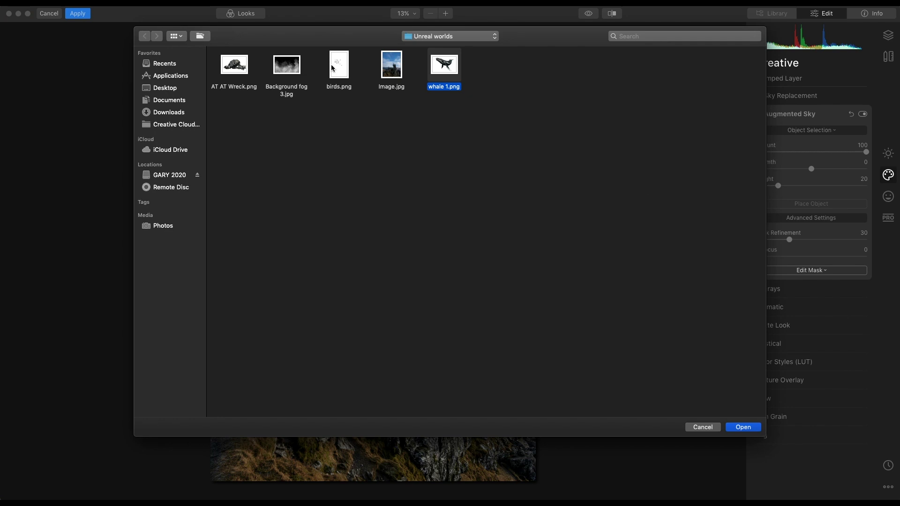
click(336, 69)
click(743, 427)
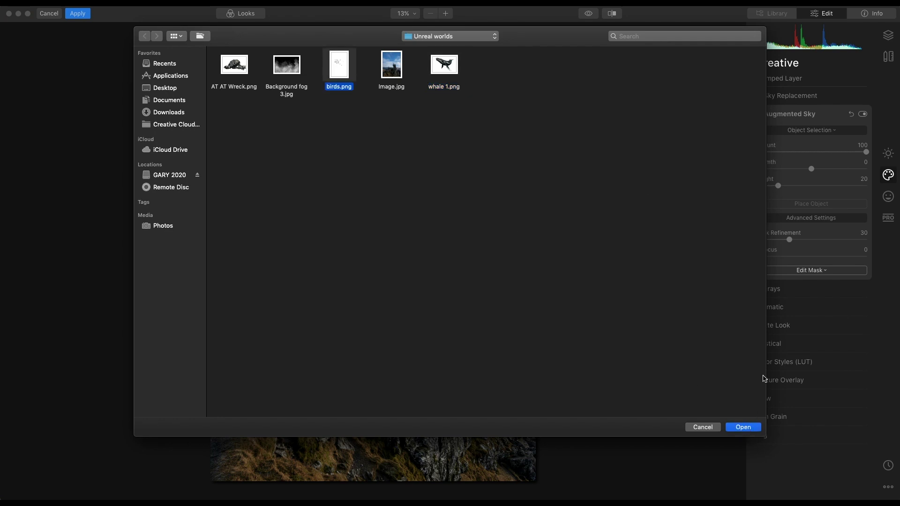
- Move the bird flock to the upper-left sky beside the whale's head and shrink it slightly
click(816, 208)
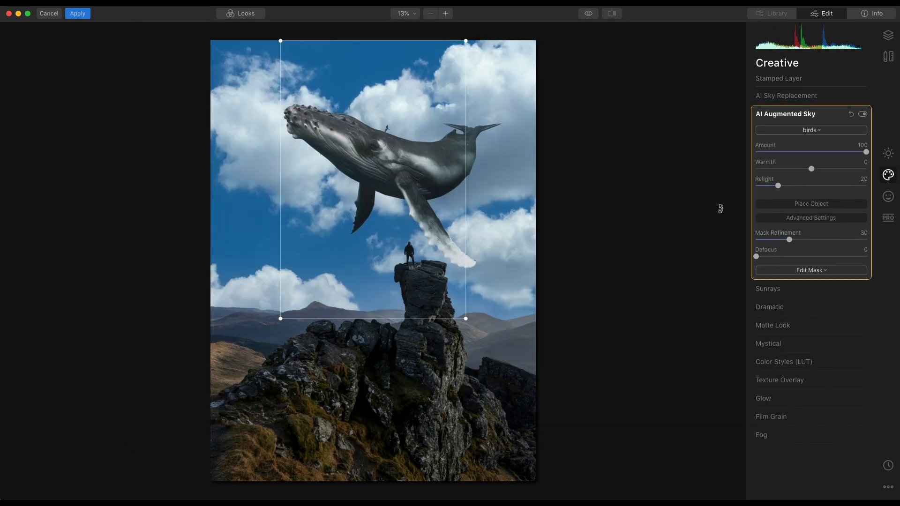
drag(390, 160, 301, 167)
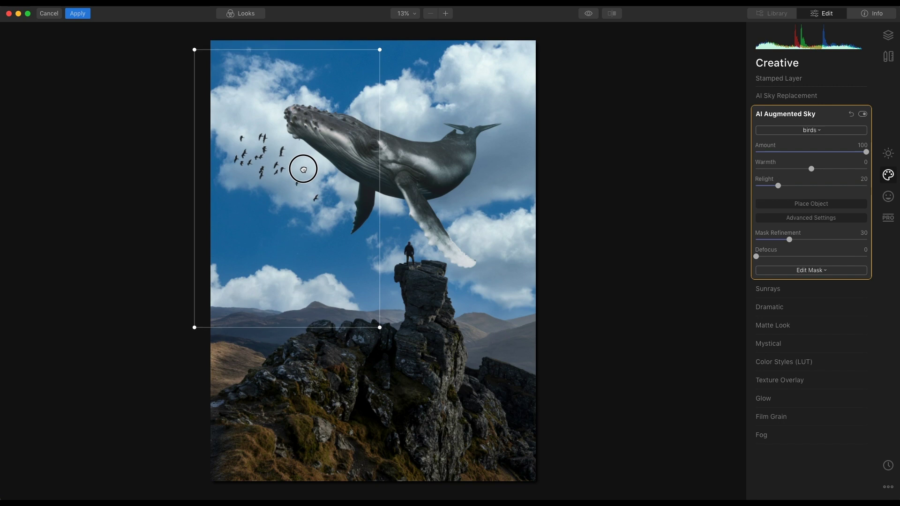
drag(380, 327, 354, 289)
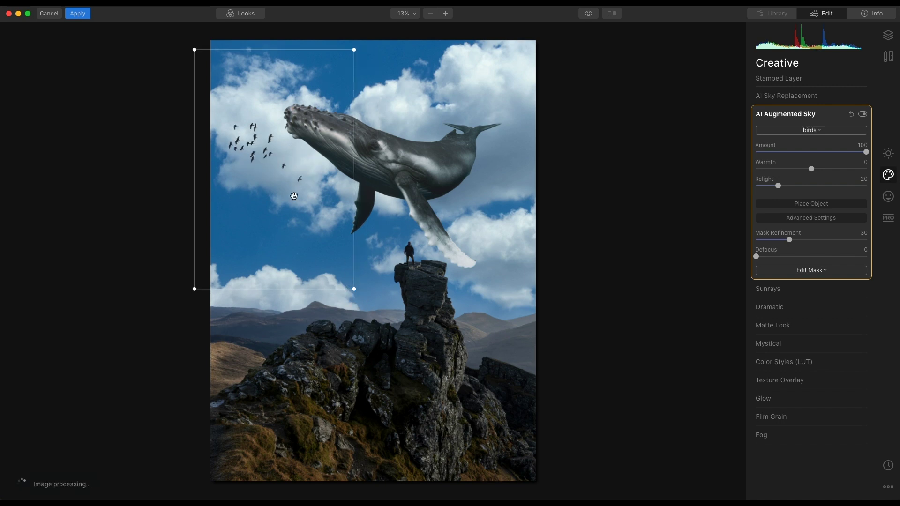
drag(271, 158, 282, 181)
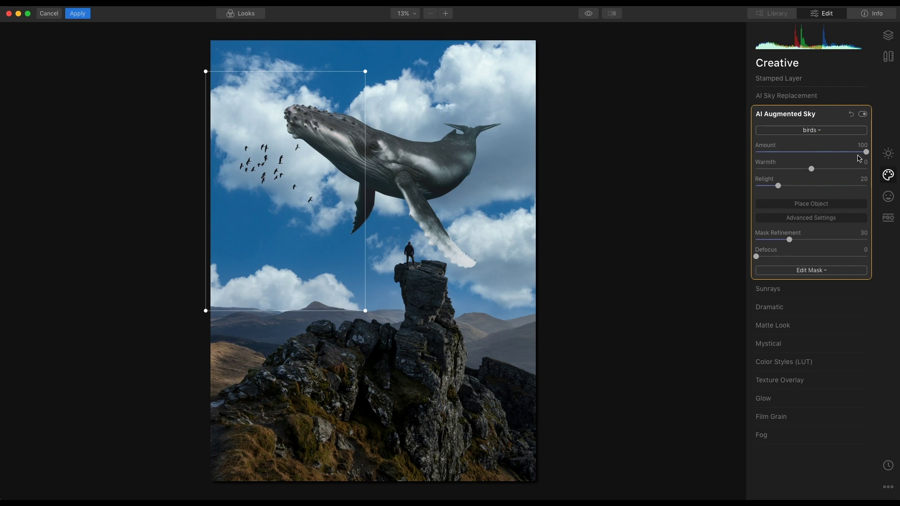
- Lock the birds' placement, then set Amount 79, Mask Refinement 44 and Relight 30
click(818, 204)
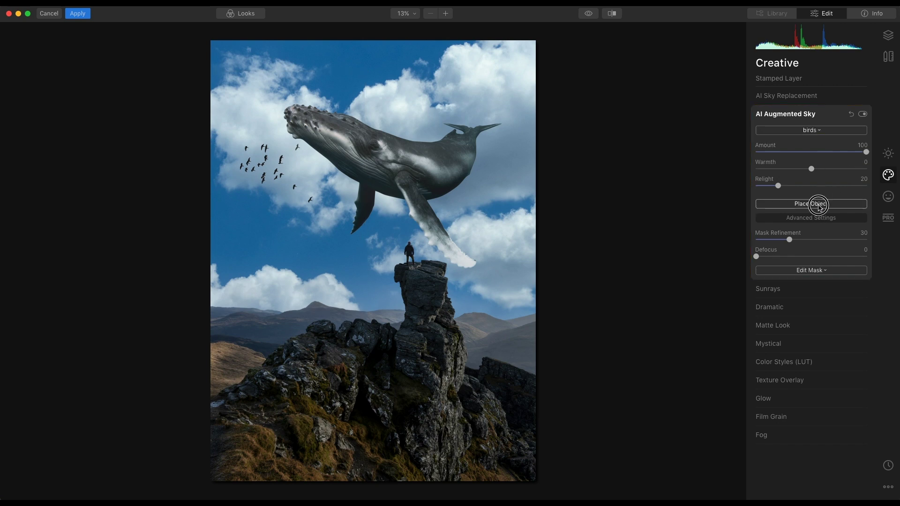
drag(866, 151, 844, 151)
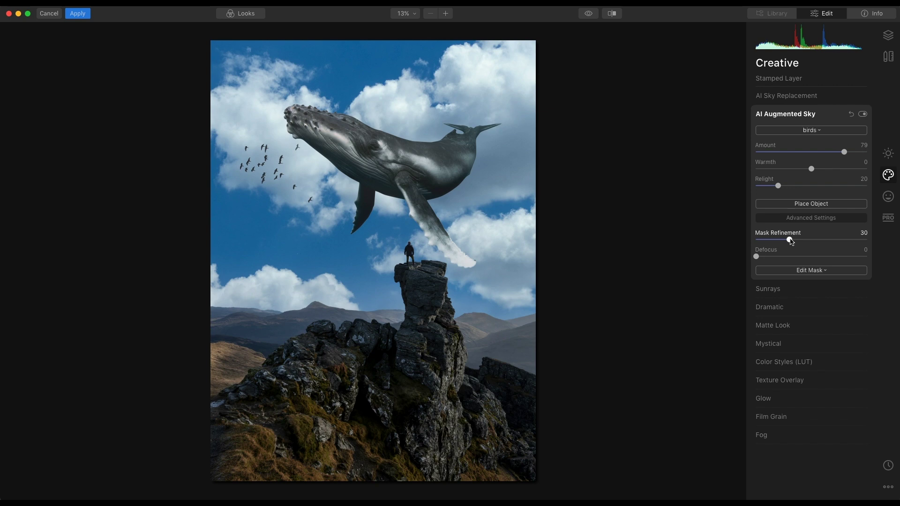
drag(790, 240, 805, 239)
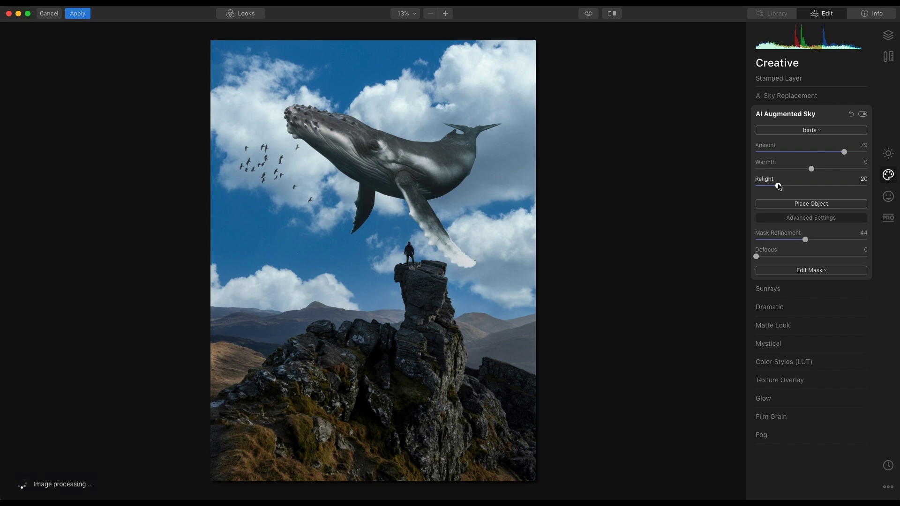
drag(779, 187, 803, 186)
drag(803, 186, 790, 187)
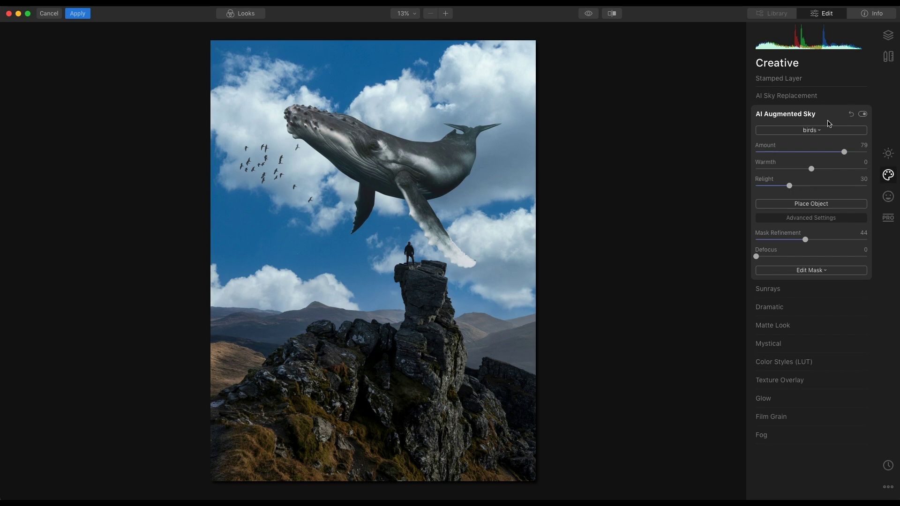
- Add Background fog 3.jpg as a new image layer with Screen blend mode
click(888, 35)
click(863, 64)
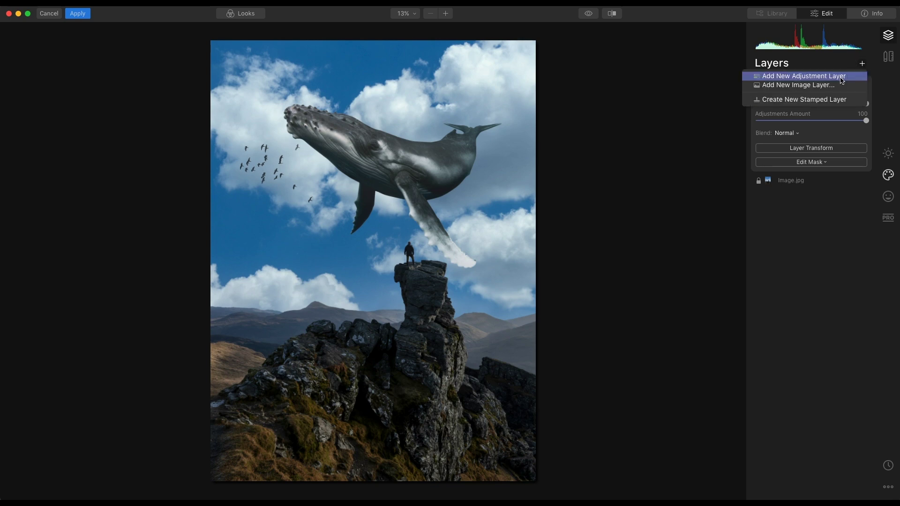
click(839, 83)
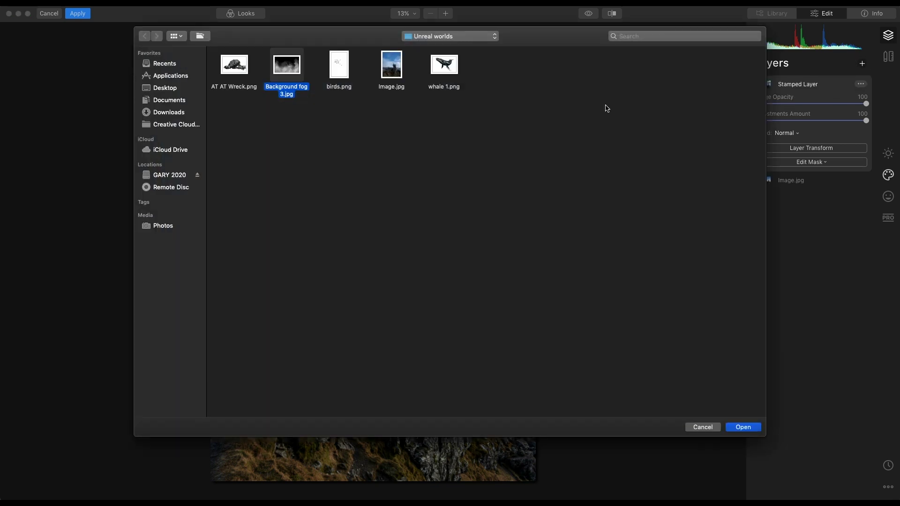
click(747, 430)
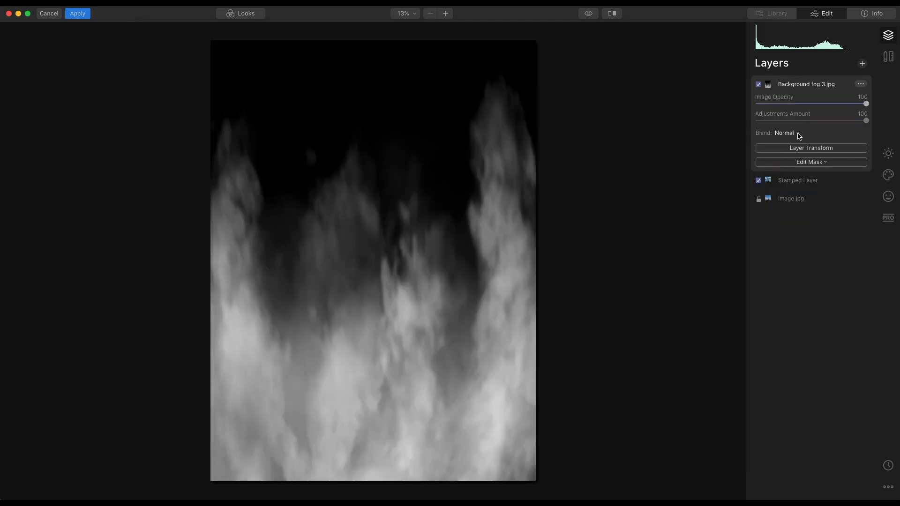
click(798, 135)
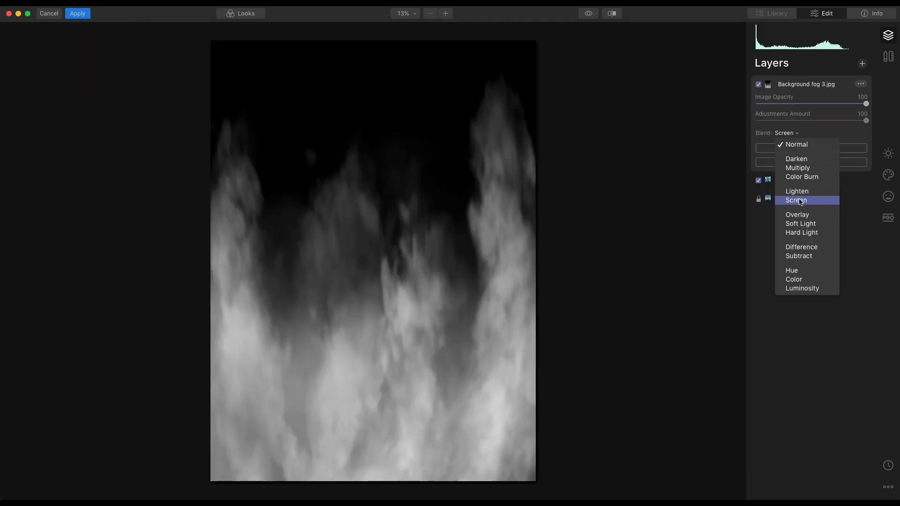
click(800, 201)
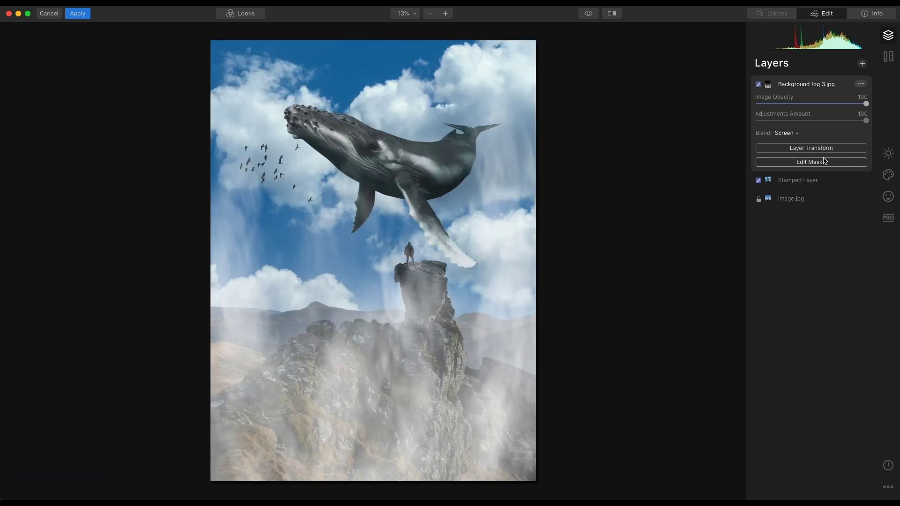
click(811, 151)
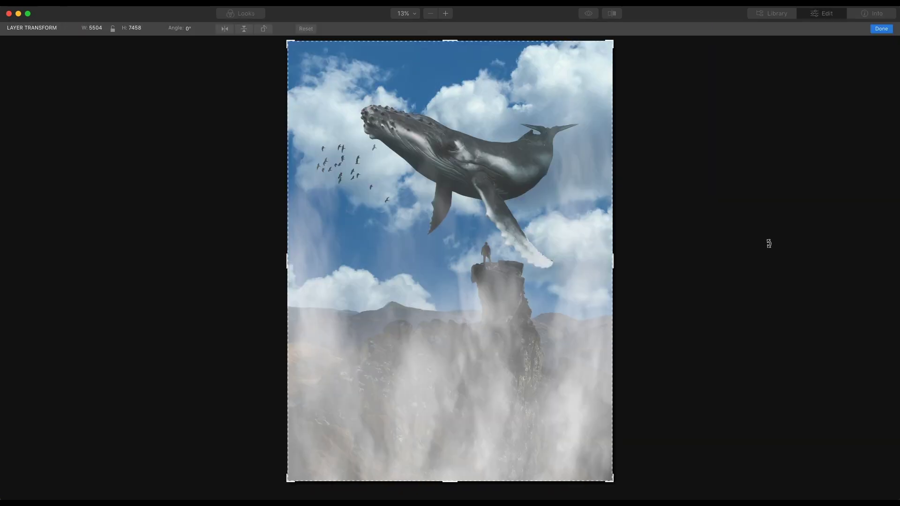
- Squash, widen and lower the fog layer, tilting it to -11° over the lower rocks
drag(450, 41, 449, 305)
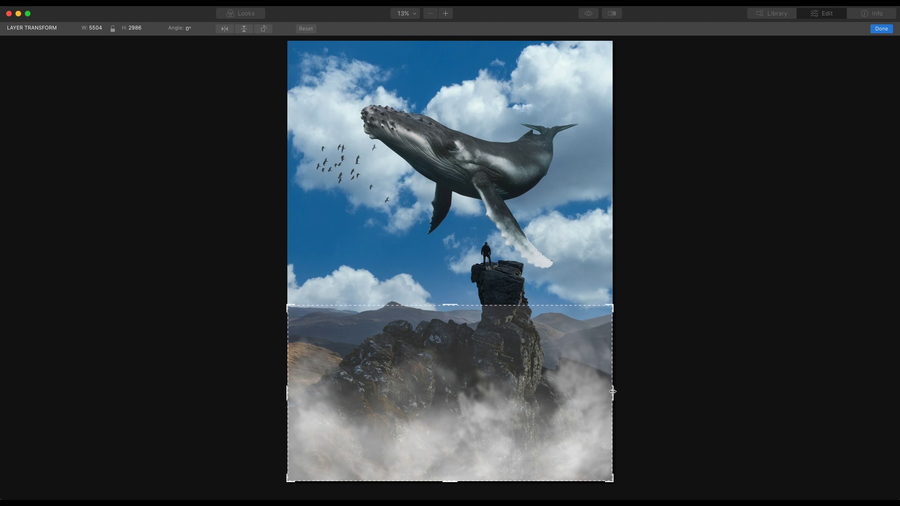
drag(613, 396, 640, 393)
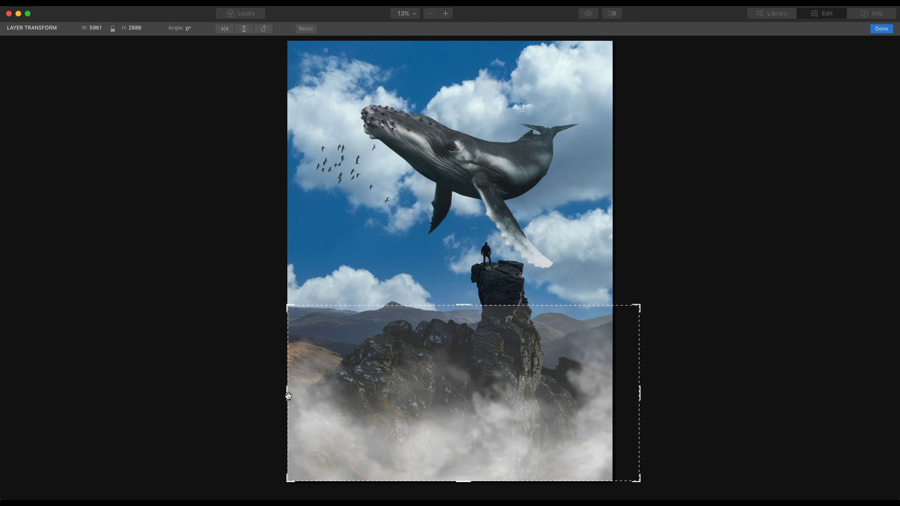
drag(287, 394, 267, 394)
drag(448, 420, 452, 321)
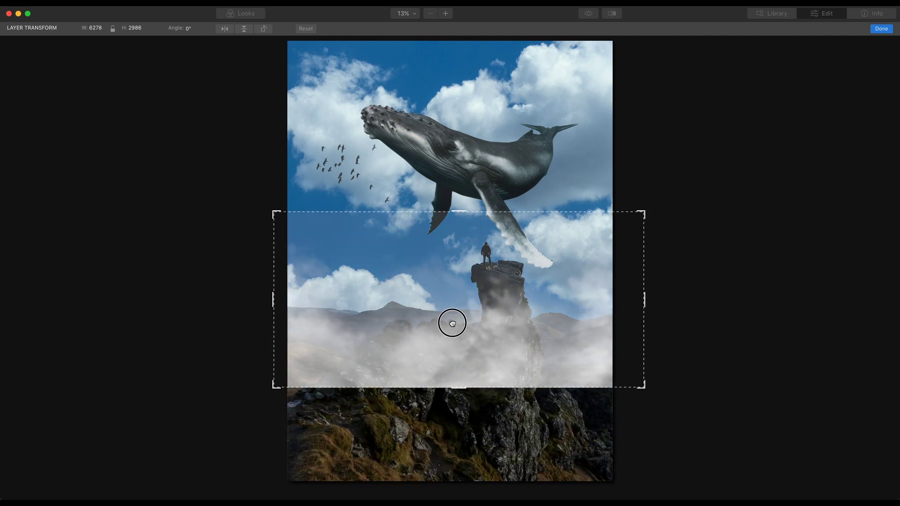
drag(462, 383, 459, 458)
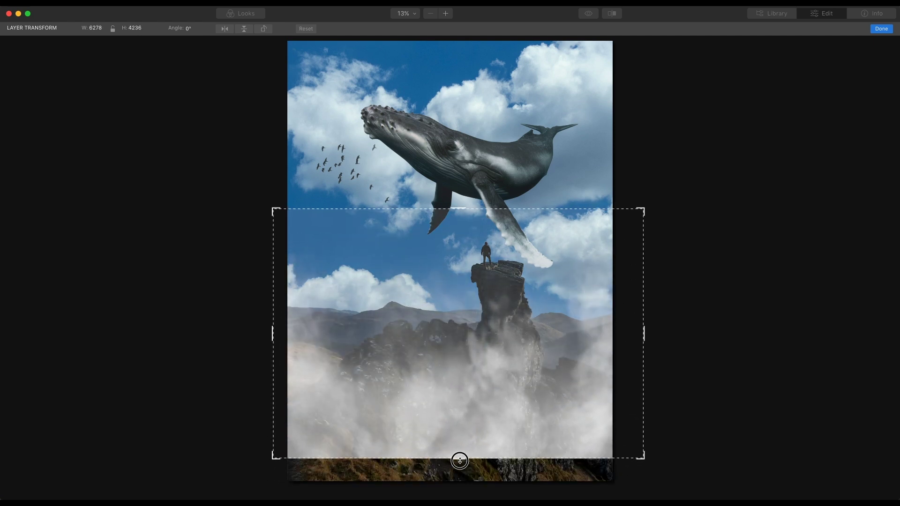
drag(663, 323, 658, 368)
drag(506, 386, 502, 437)
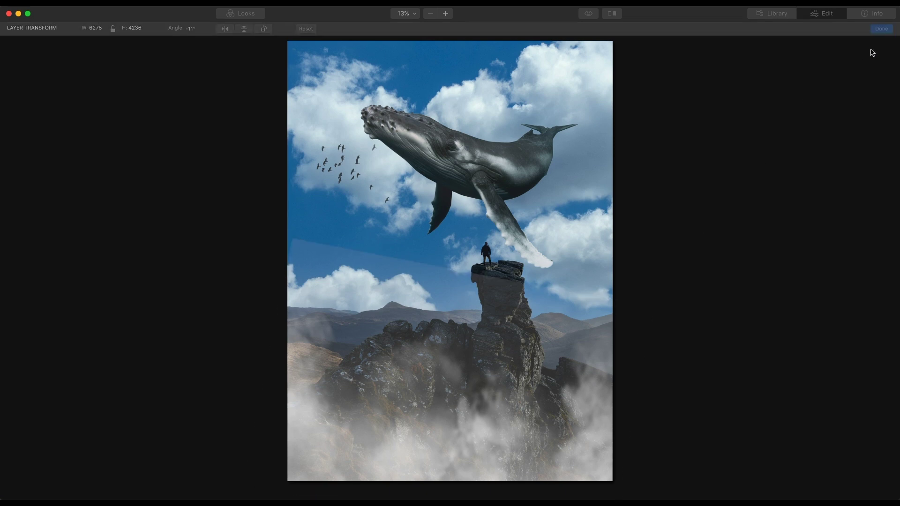
- Apply the fog transform and drop its Image Opacity to 69
click(880, 28)
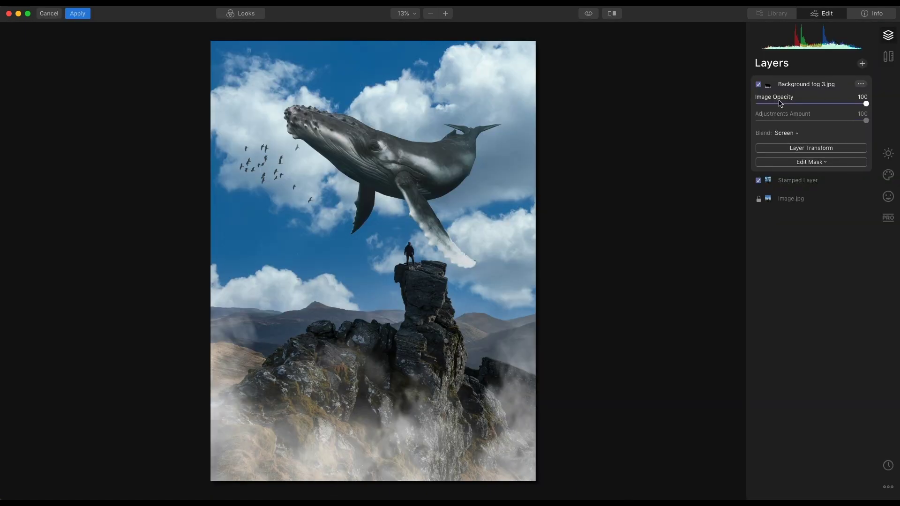
drag(867, 106, 833, 108)
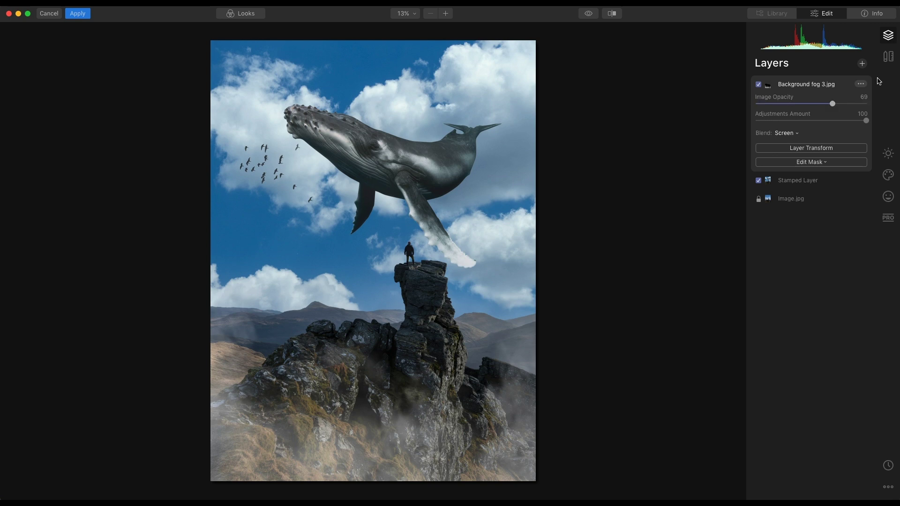
- Add a new adjustment layer and desaturate the blues to -35
click(862, 63)
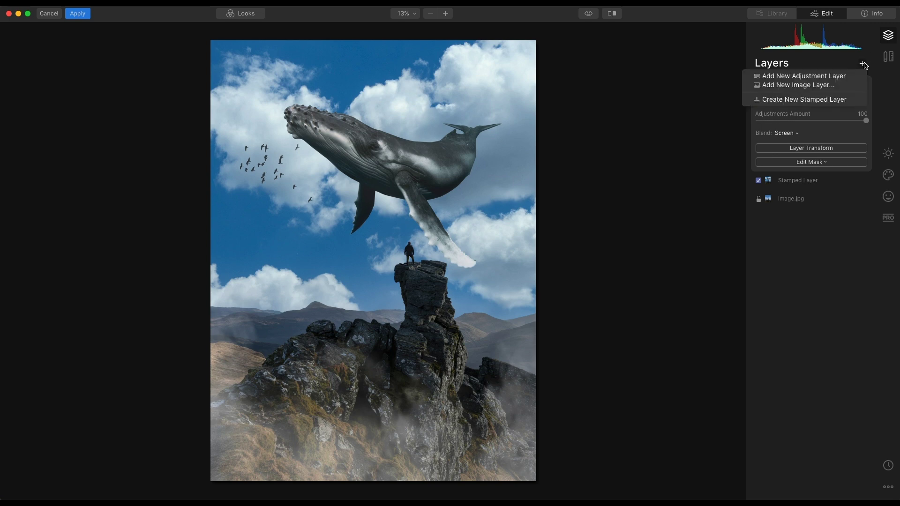
click(846, 77)
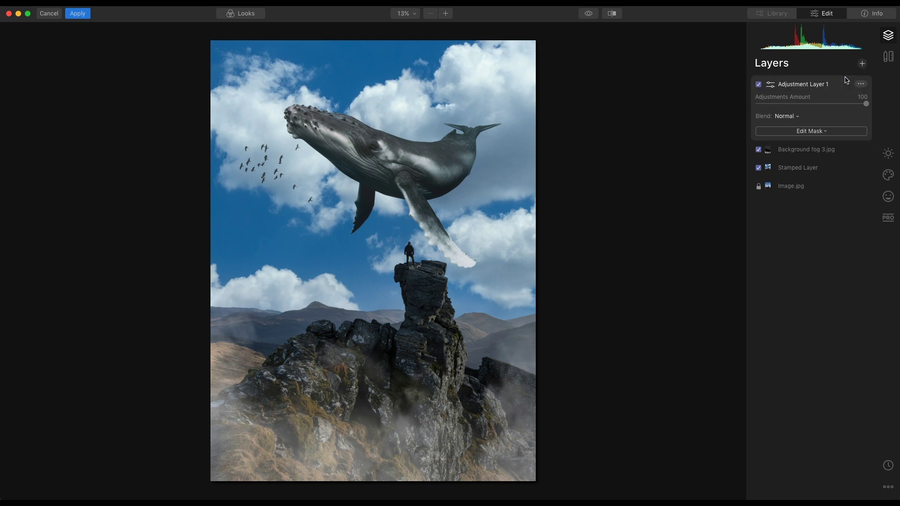
click(887, 154)
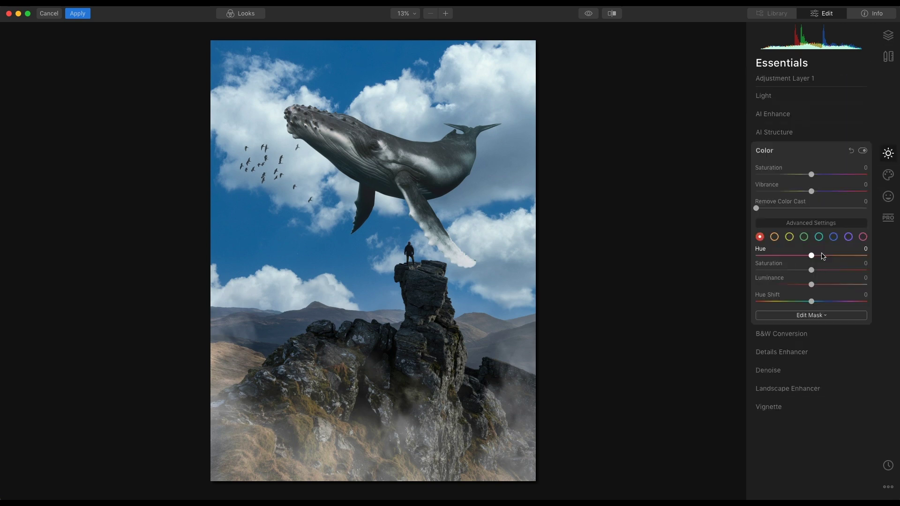
click(833, 237)
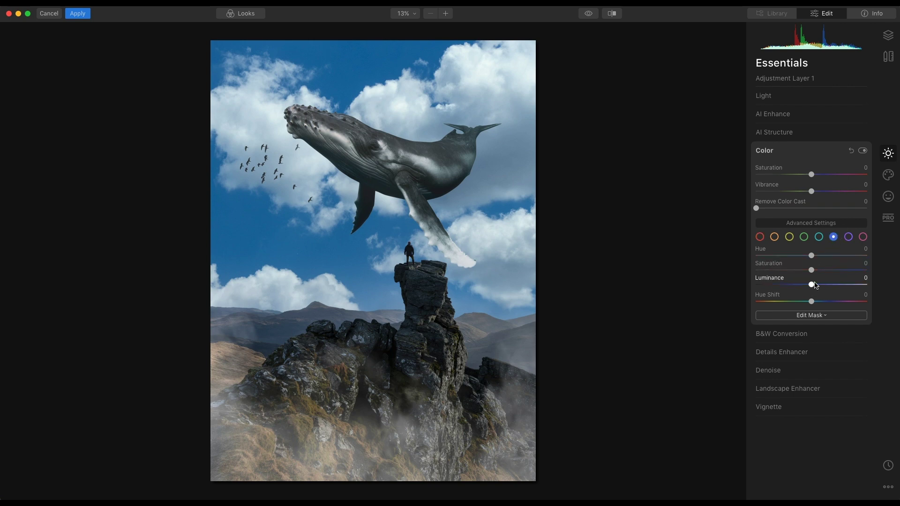
drag(811, 270, 785, 285)
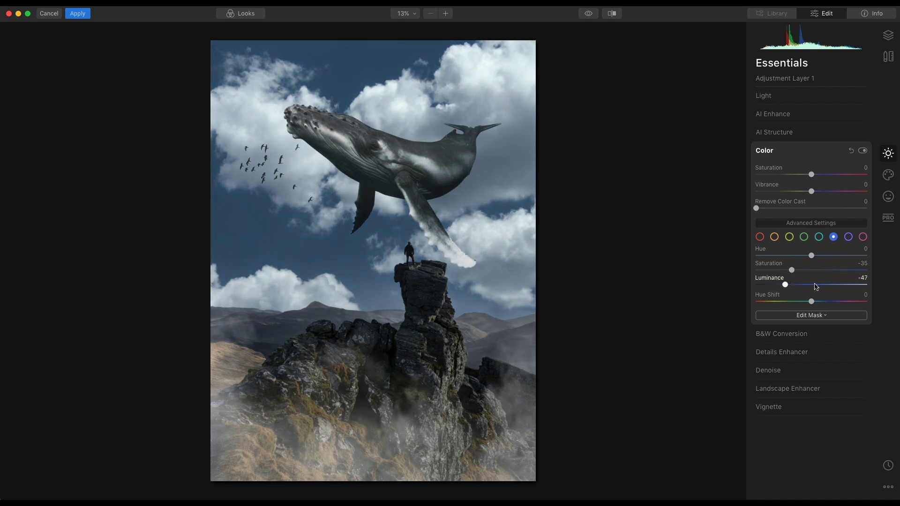
click(764, 150)
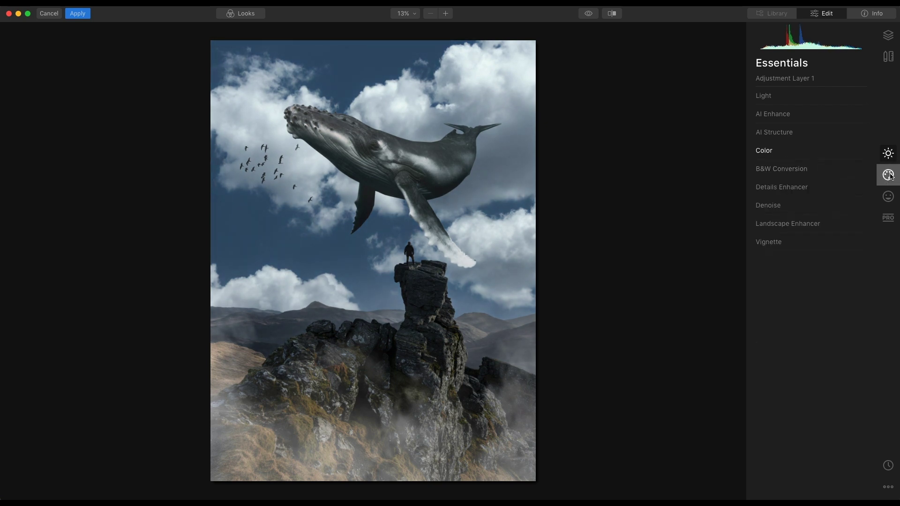
- Darken the top with an Adjustable Gradient at Exposure -32, tilted over the sky
click(888, 217)
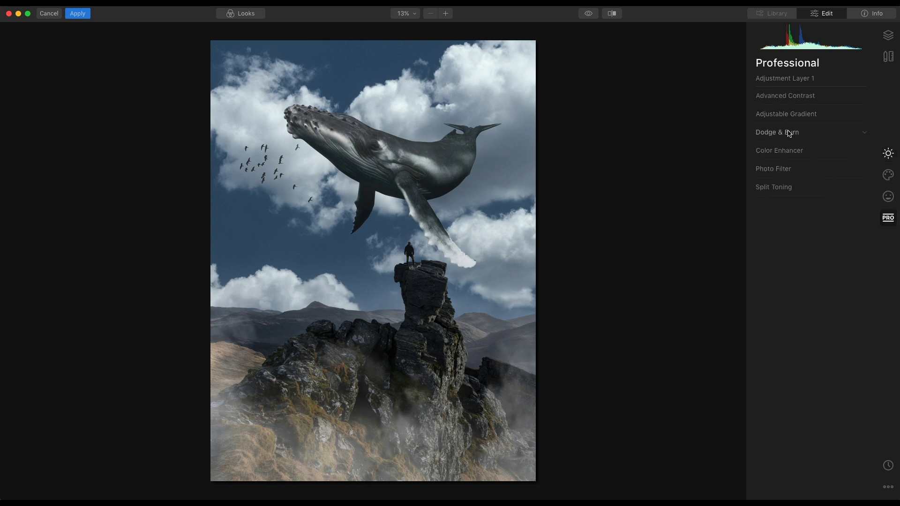
click(793, 117)
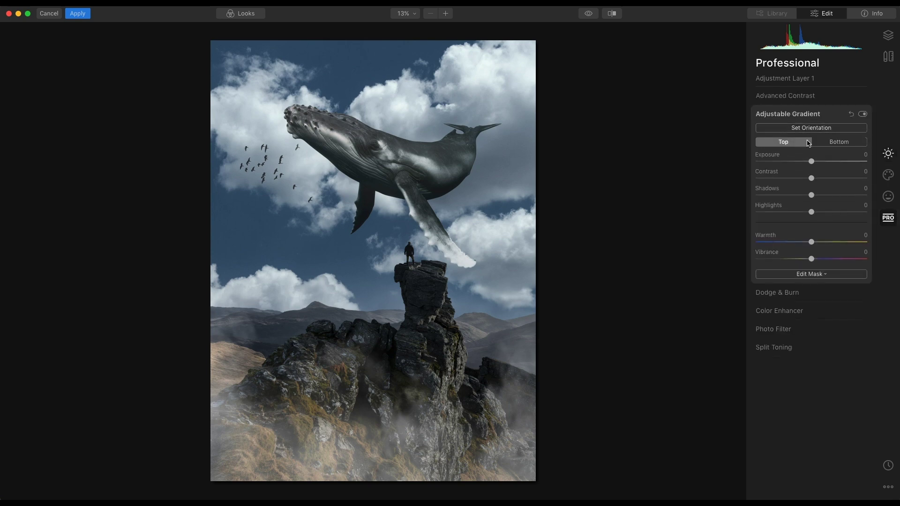
drag(811, 161, 793, 162)
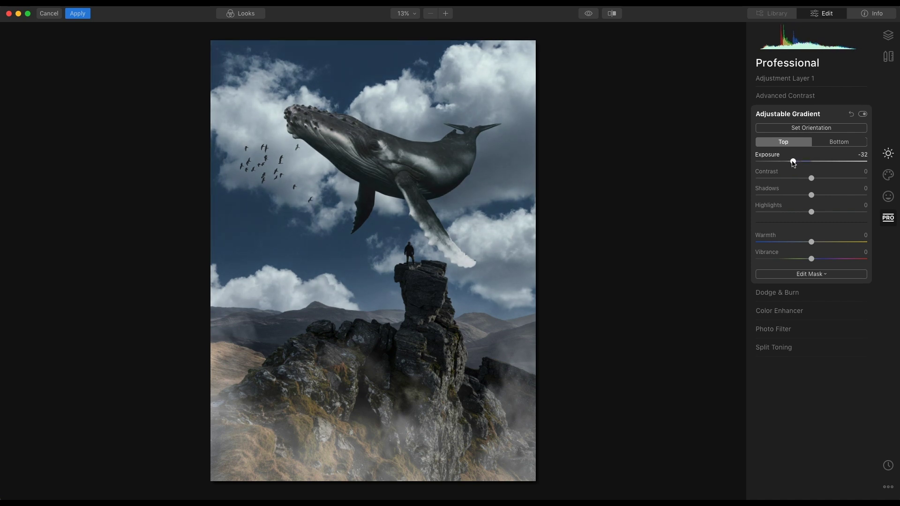
click(811, 127)
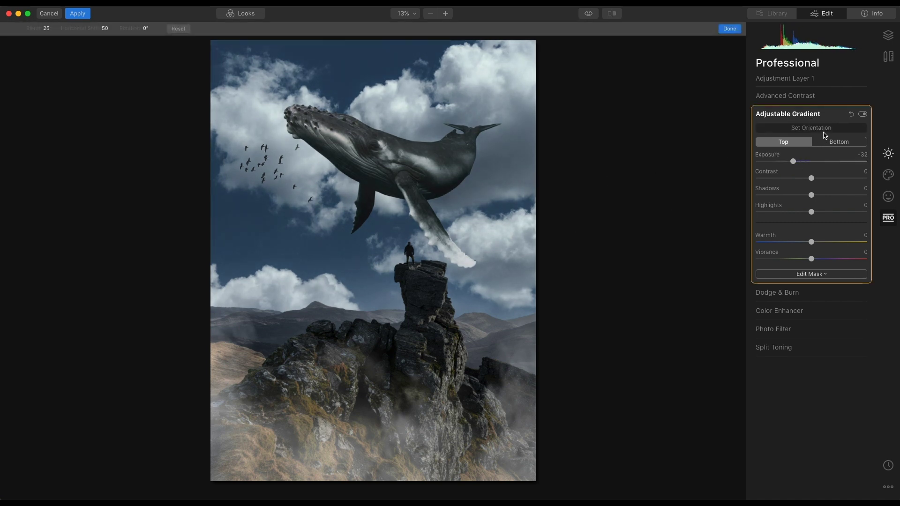
mouse_move(371, 259)
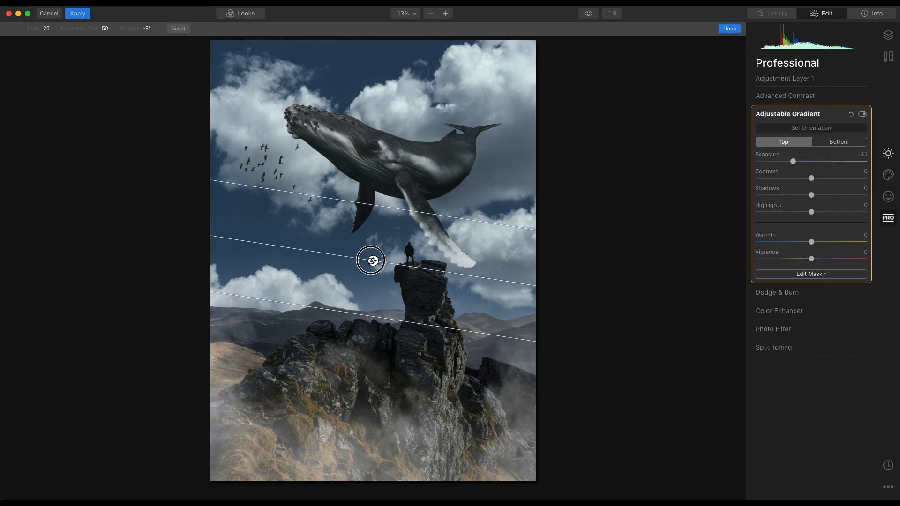
drag(372, 260, 372, 237)
click(866, 113)
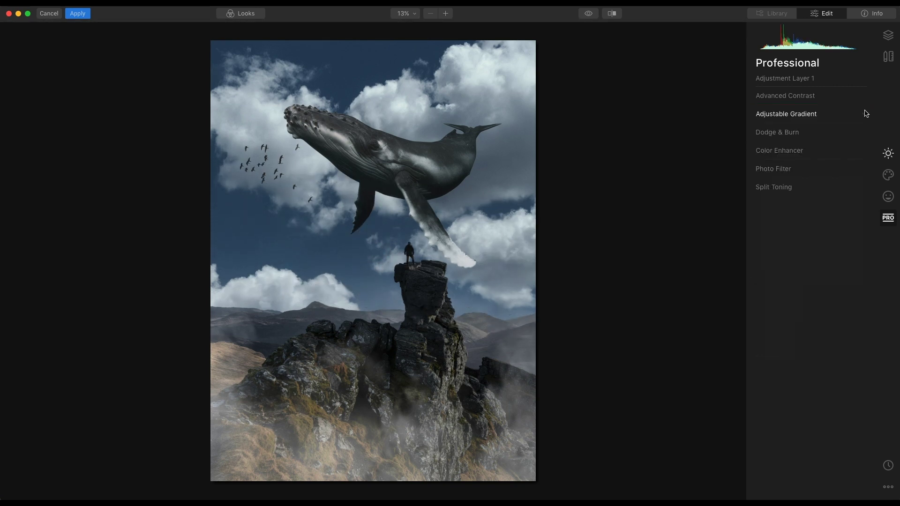
- Add Adjustment Layer 2 with the Cinematic Bespoke Camden look at Amount 12
click(888, 36)
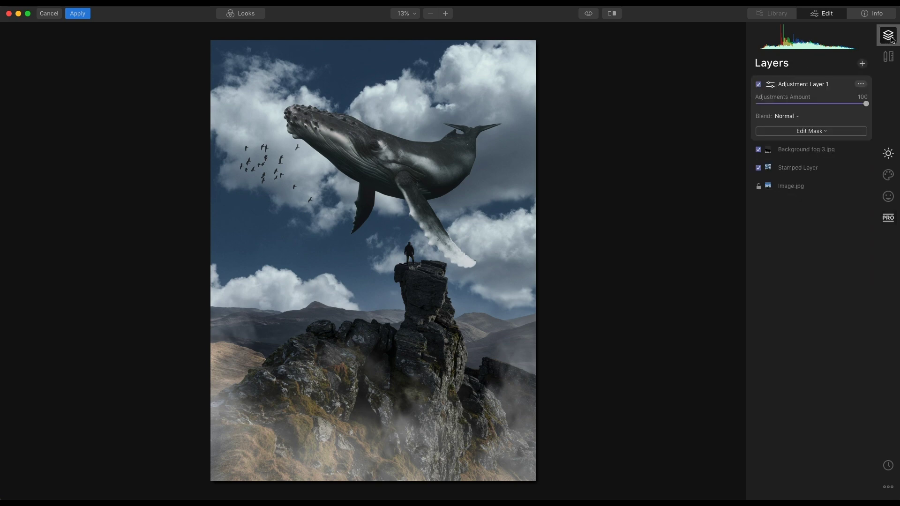
click(862, 64)
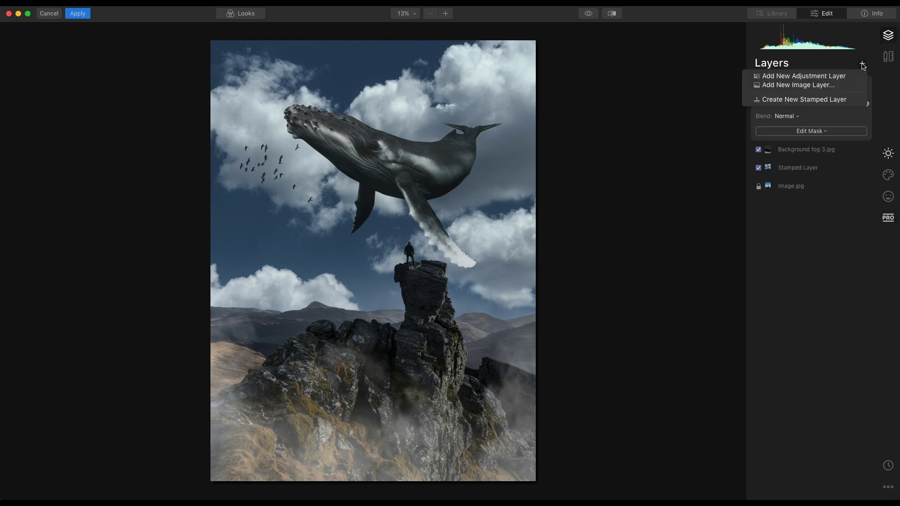
click(842, 78)
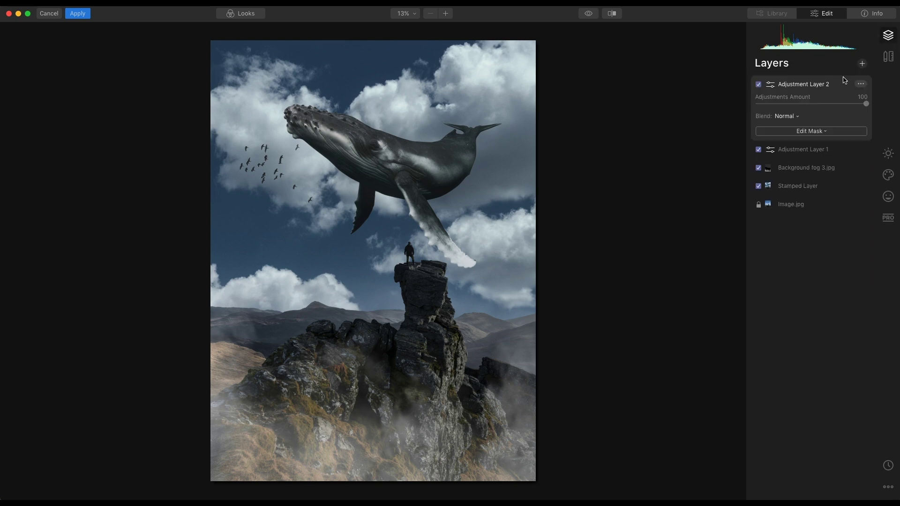
click(242, 14)
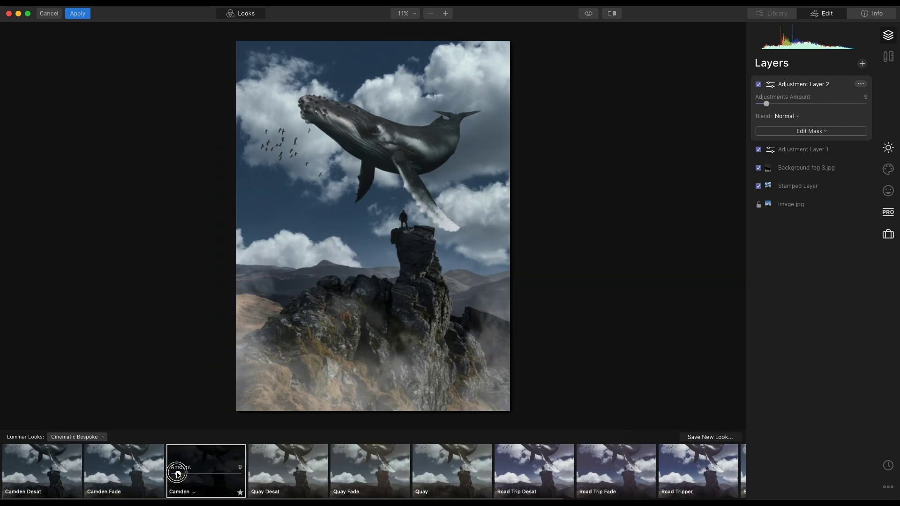
drag(178, 473, 180, 474)
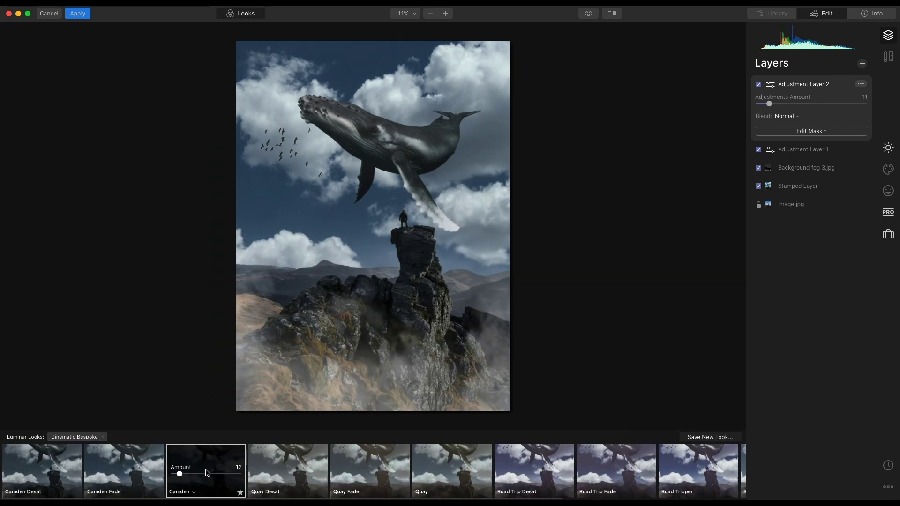